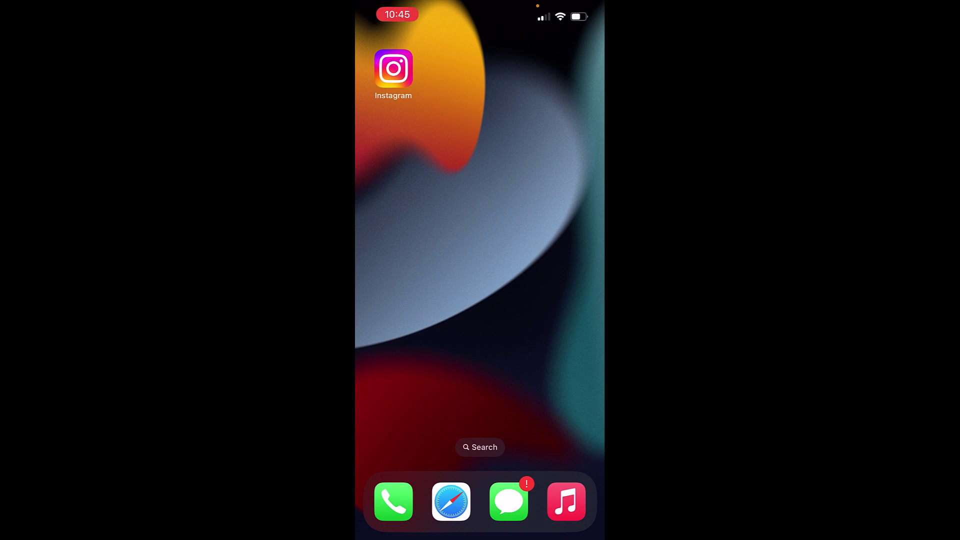
Open the Messages app from the dock to its conversation list.
left_click(508, 501)
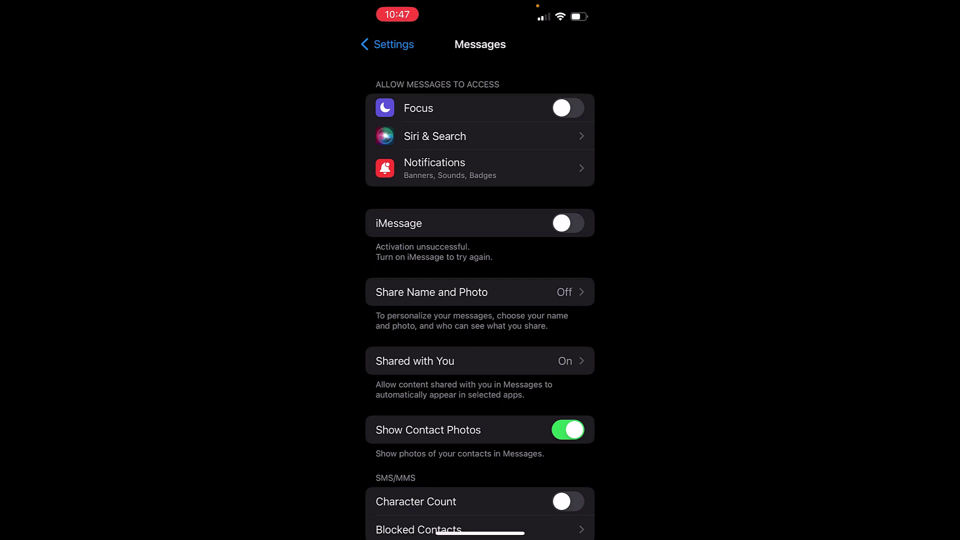
Switch the iMessage toggle on in Settings > Messages.
left_click(567, 223)
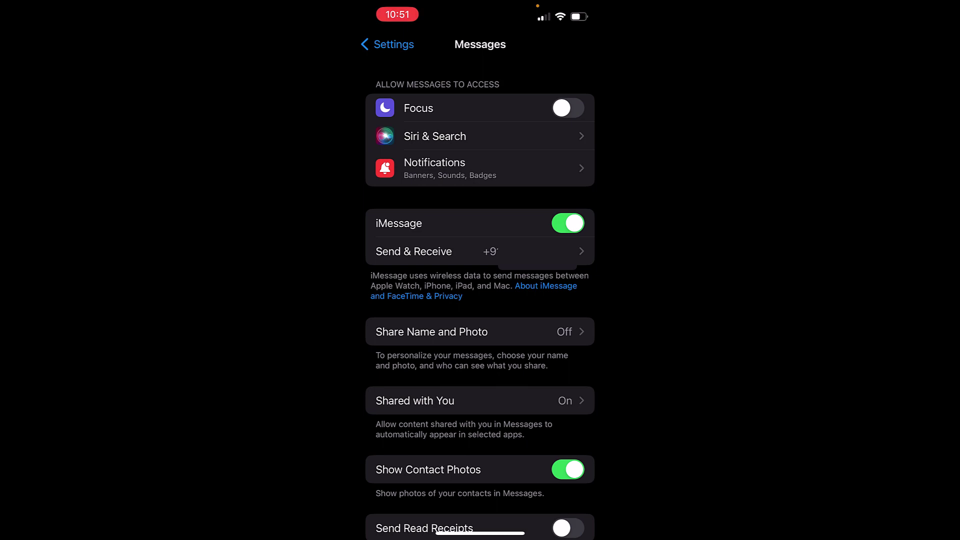
Close Settings and move from the App Library back to the home screen.
left_click_drag(480, 533, 479, 300)
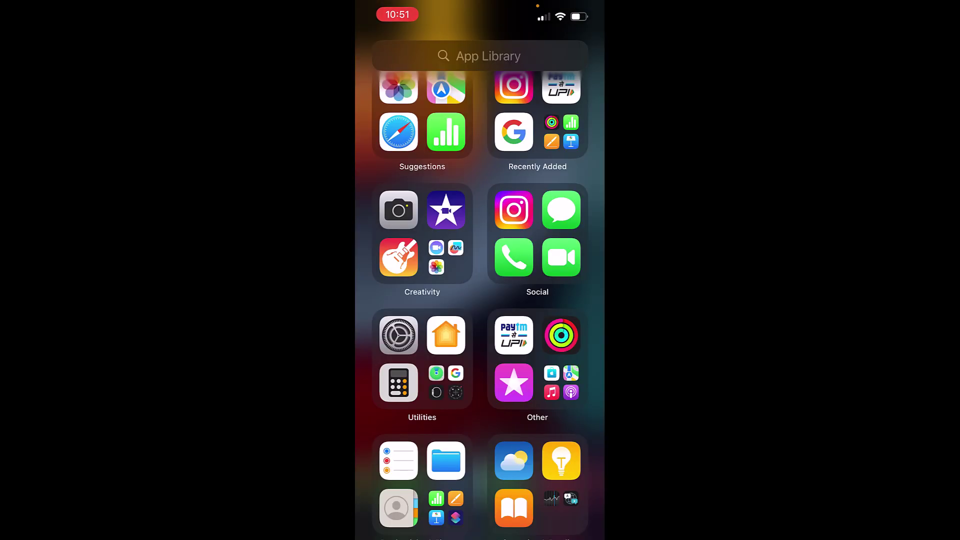
mouse_move(404, 300)
left_mouse_down()
mouse_move(570, 300)
mouse_move(405, 300)
mouse_move(525, 300)
left_mouse_up()
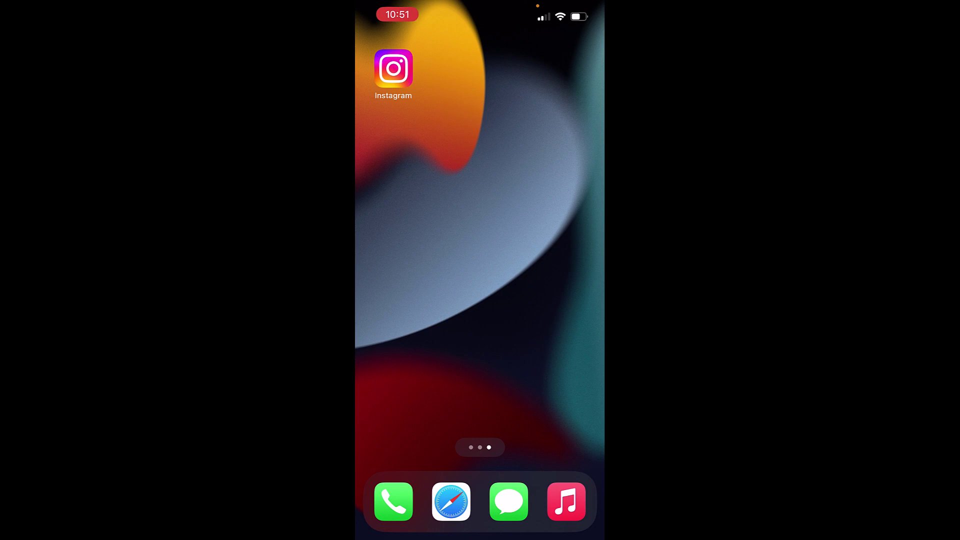